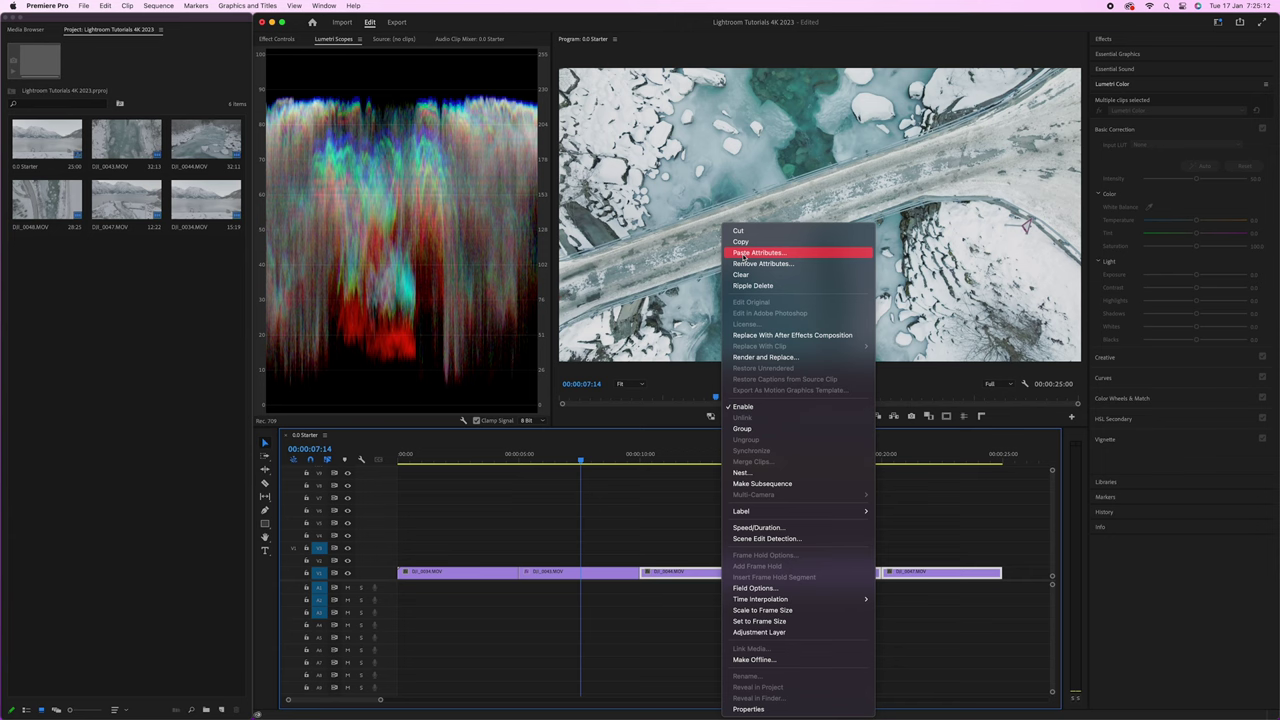
Paste the copied motion, opacity and Lumetri Color attributes onto the DJI_0044, DJI_0048 and DJI_0047 clips
drag(725, 192, 668, 166)
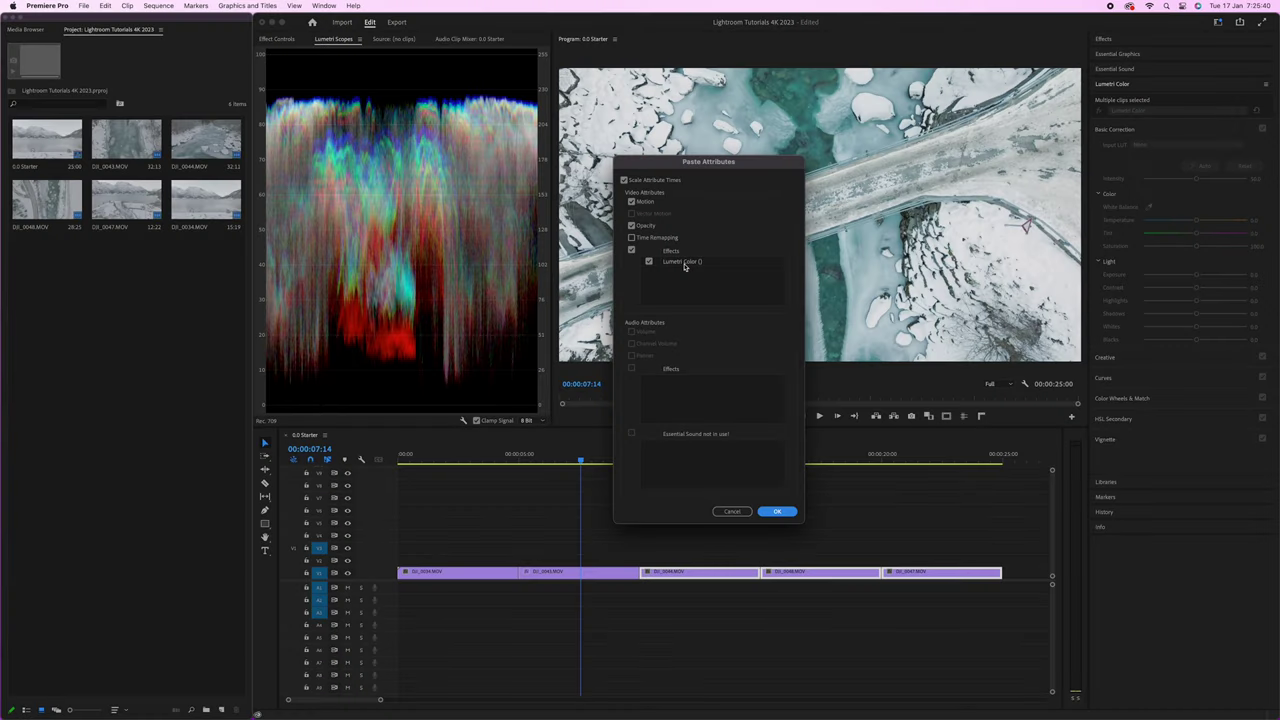
click(778, 511)
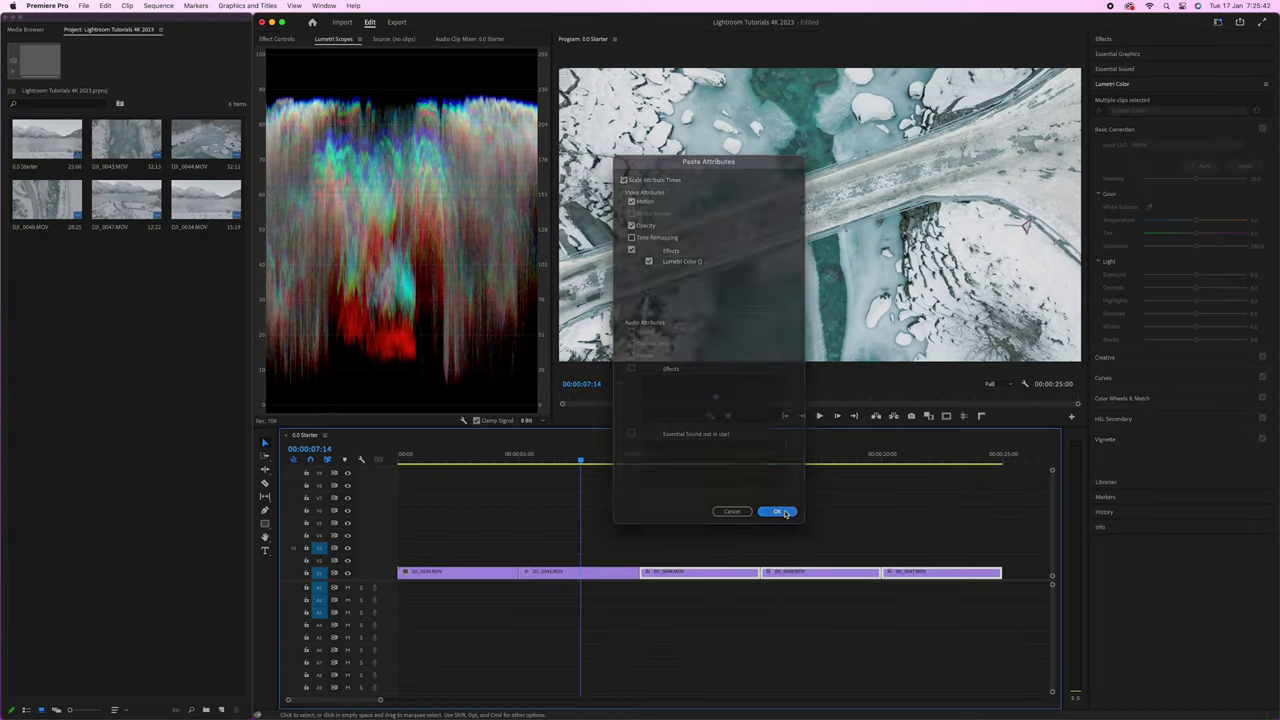
Darken the DJI_0047 clip with exposure 0.6, highlights about -19, whites about 13 and blacks about -70
click(657, 459)
drag(659, 459, 930, 459)
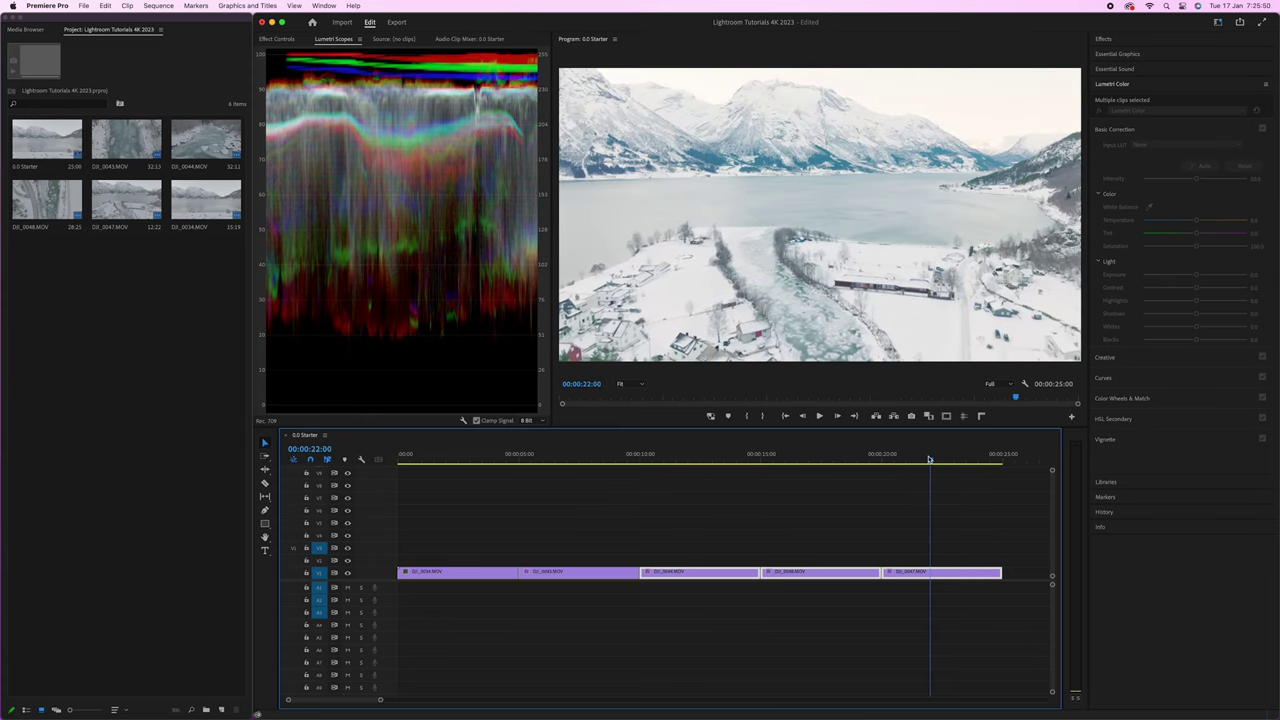
click(916, 574)
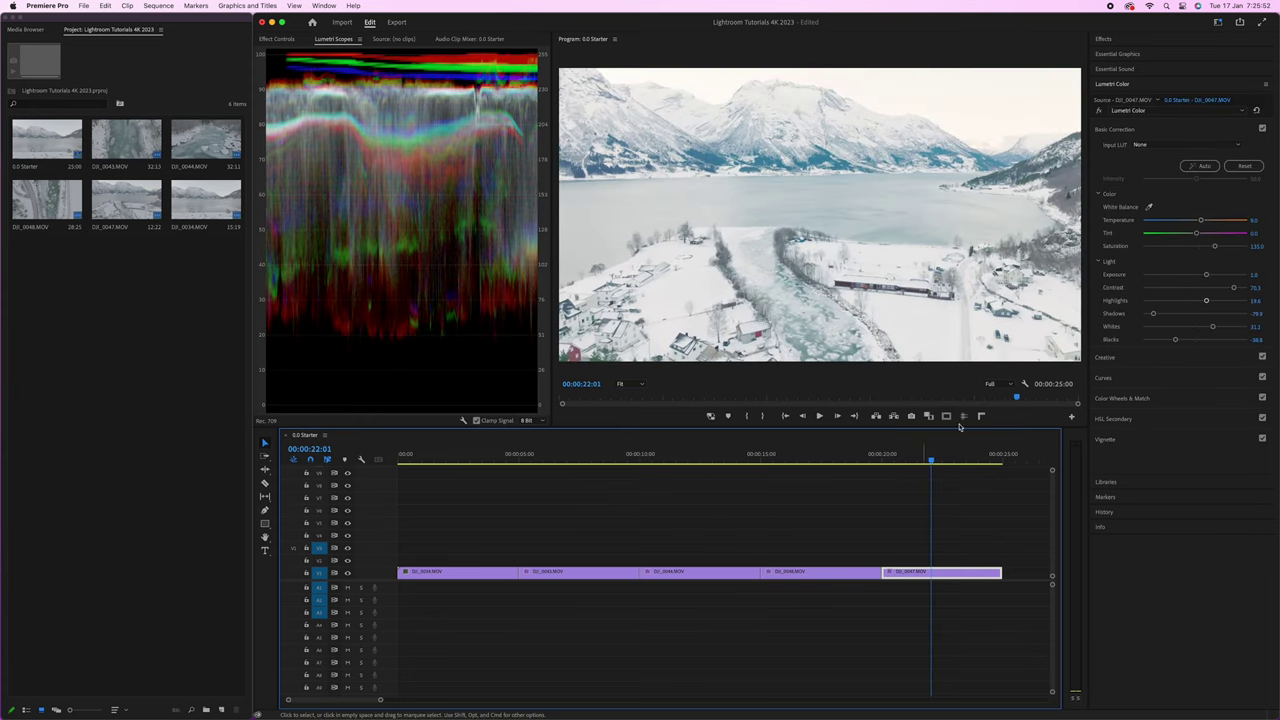
drag(1206, 275, 1203, 277)
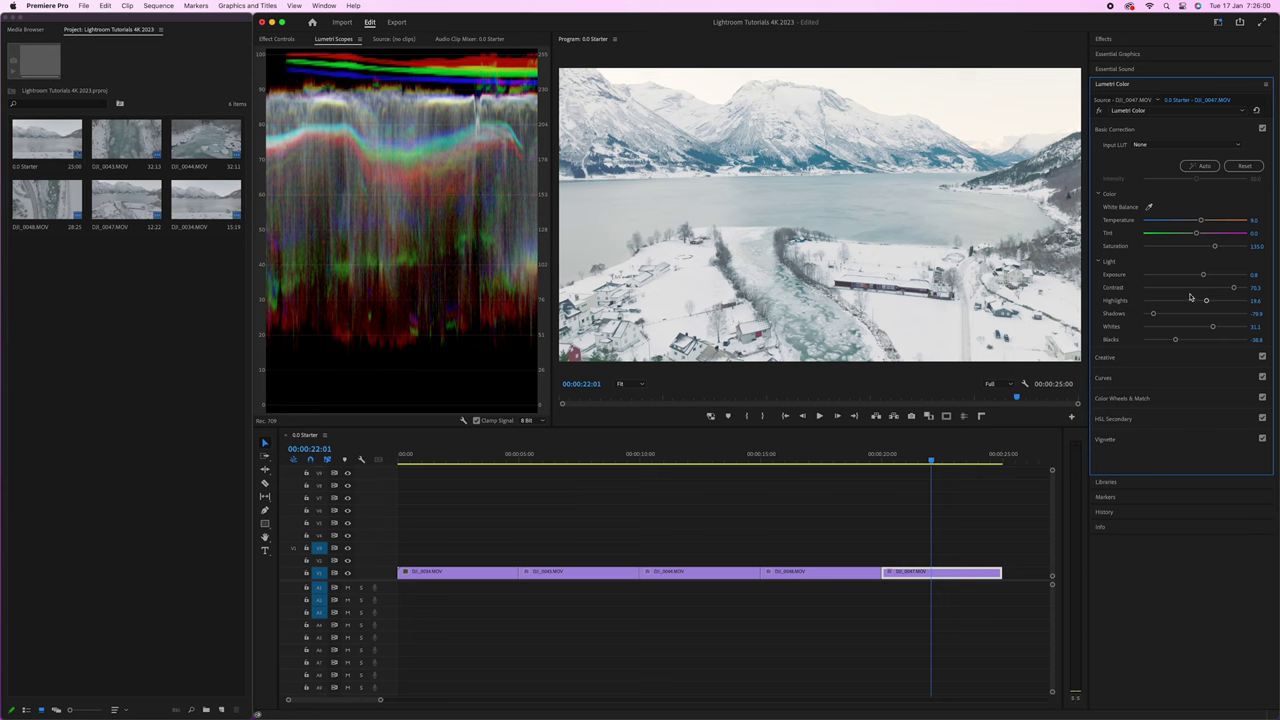
drag(1203, 275, 1201, 275)
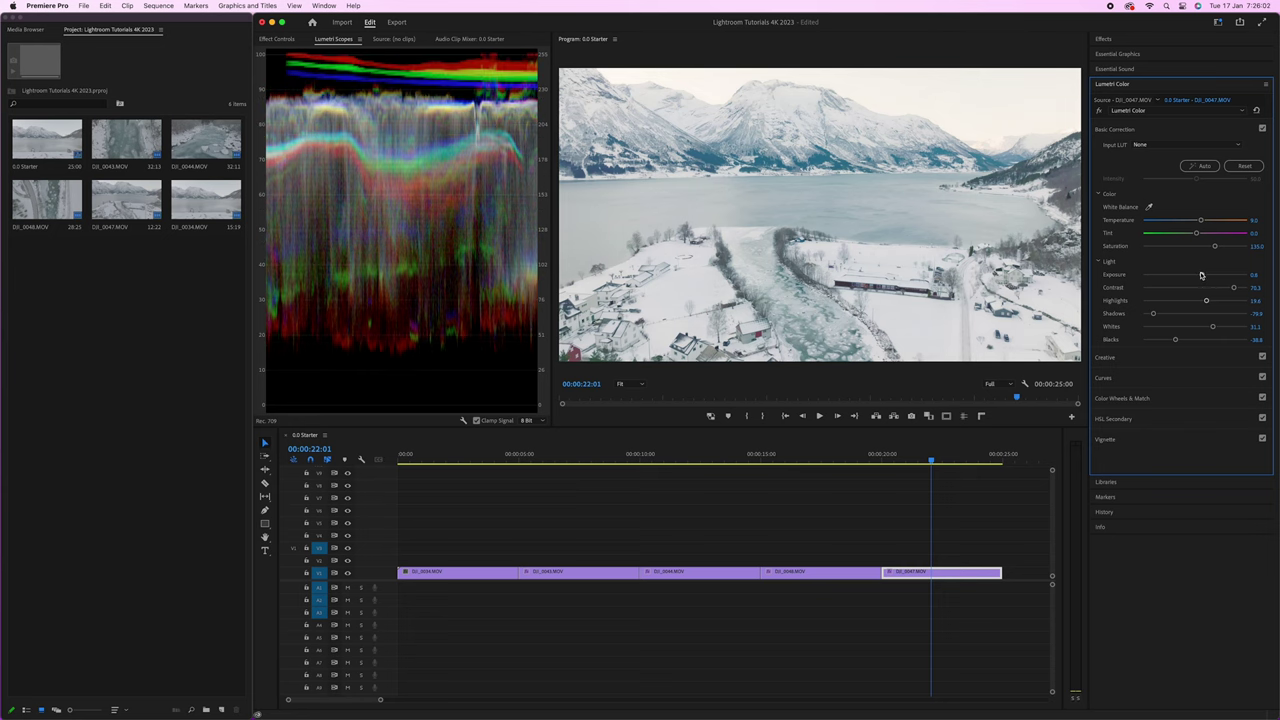
drag(1206, 301, 1187, 301)
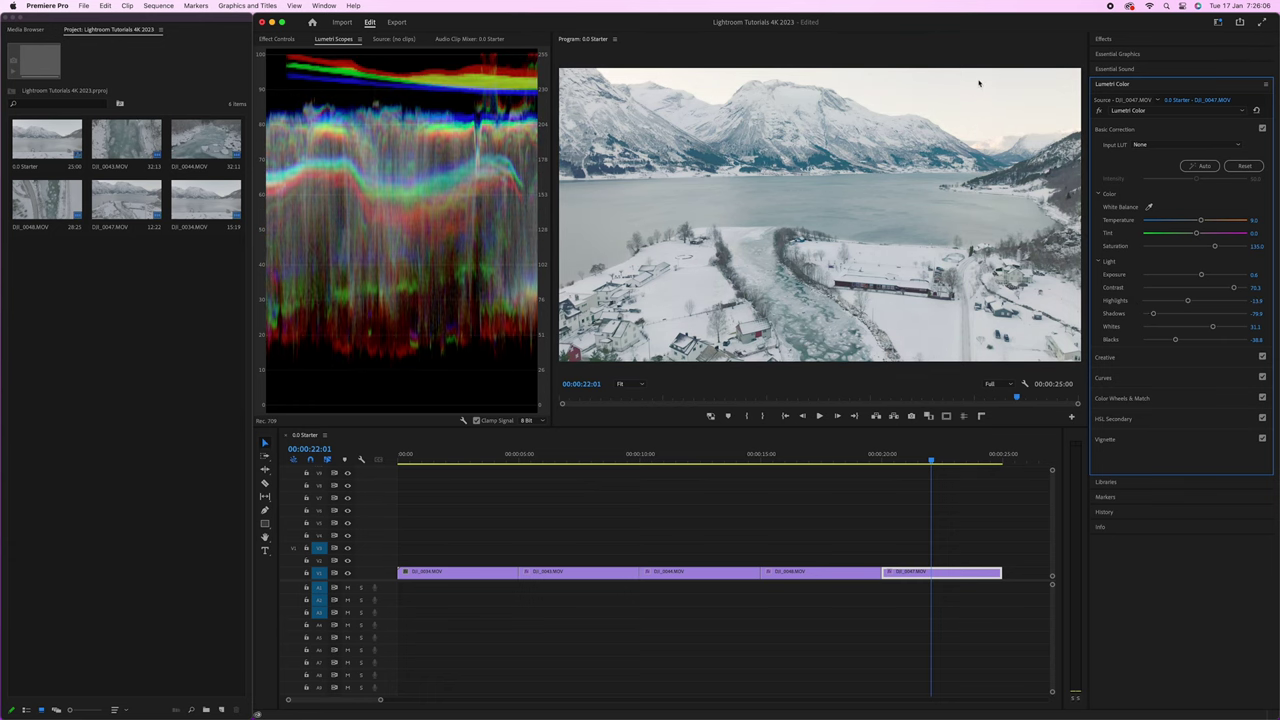
drag(1188, 302, 1158, 341)
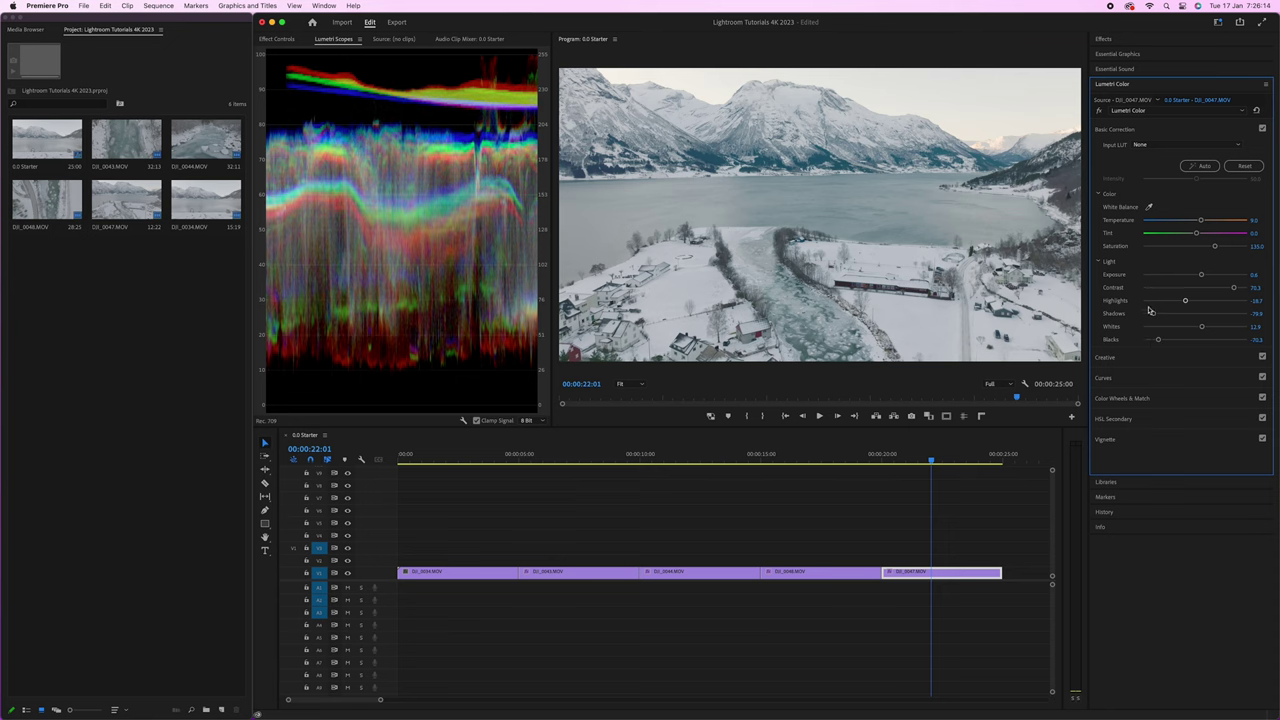
Adjust the DJI_0047 clip's contrast to about 81 and shadows to about -82, and set its exposure to 0.9
drag(1236, 289, 1204, 280)
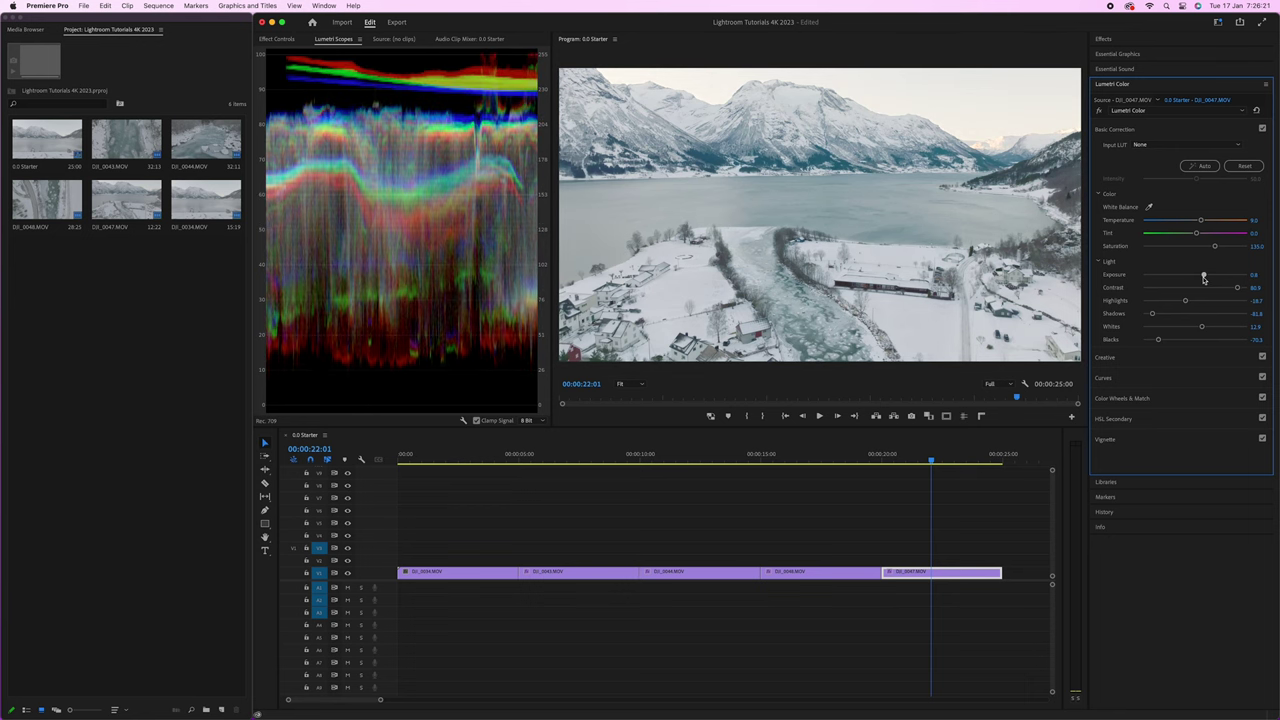
click(1254, 276)
text(0.9)
key(Return)
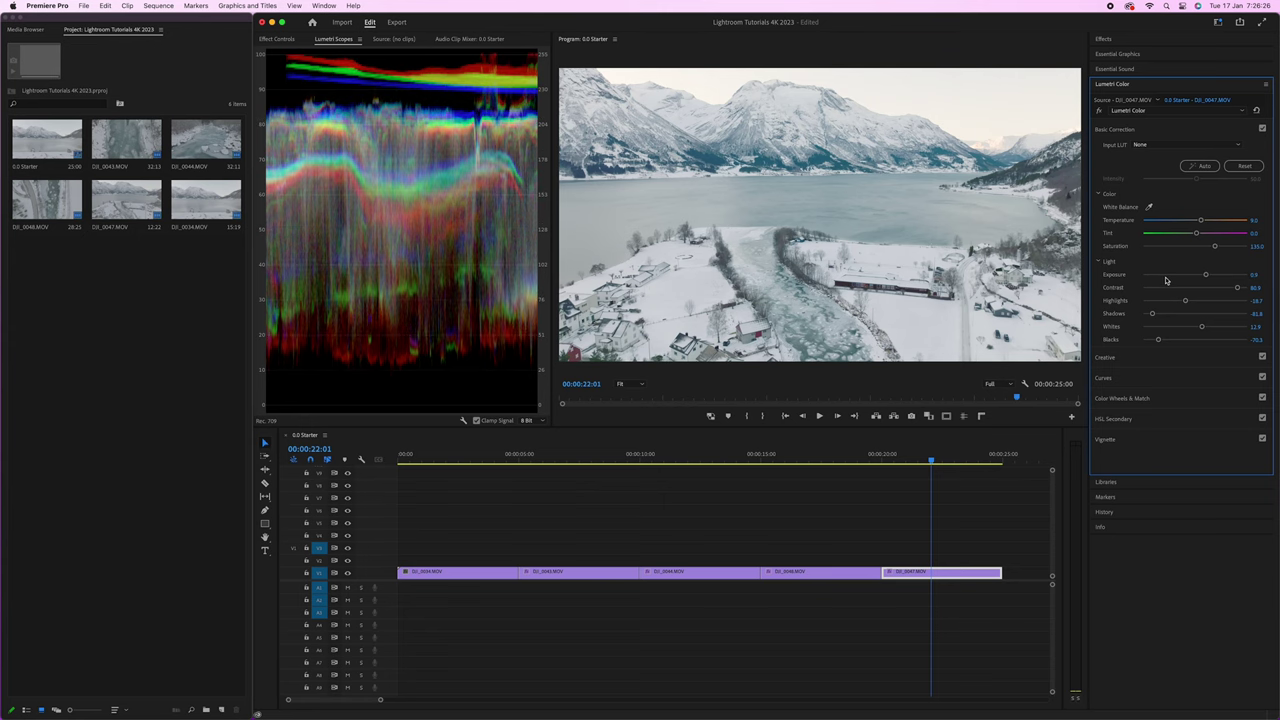
Cool the DJI_0047 clip by lowering its color temperature to about -2
drag(926, 460, 897, 456)
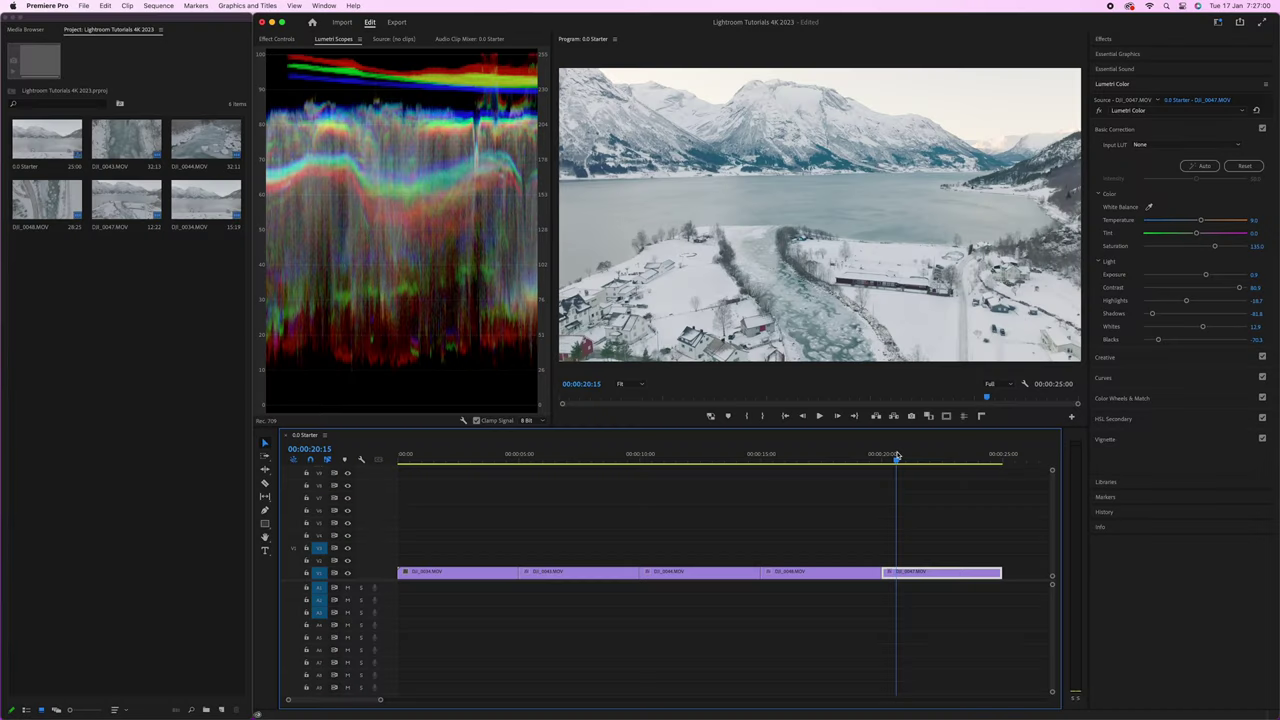
drag(897, 457, 900, 457)
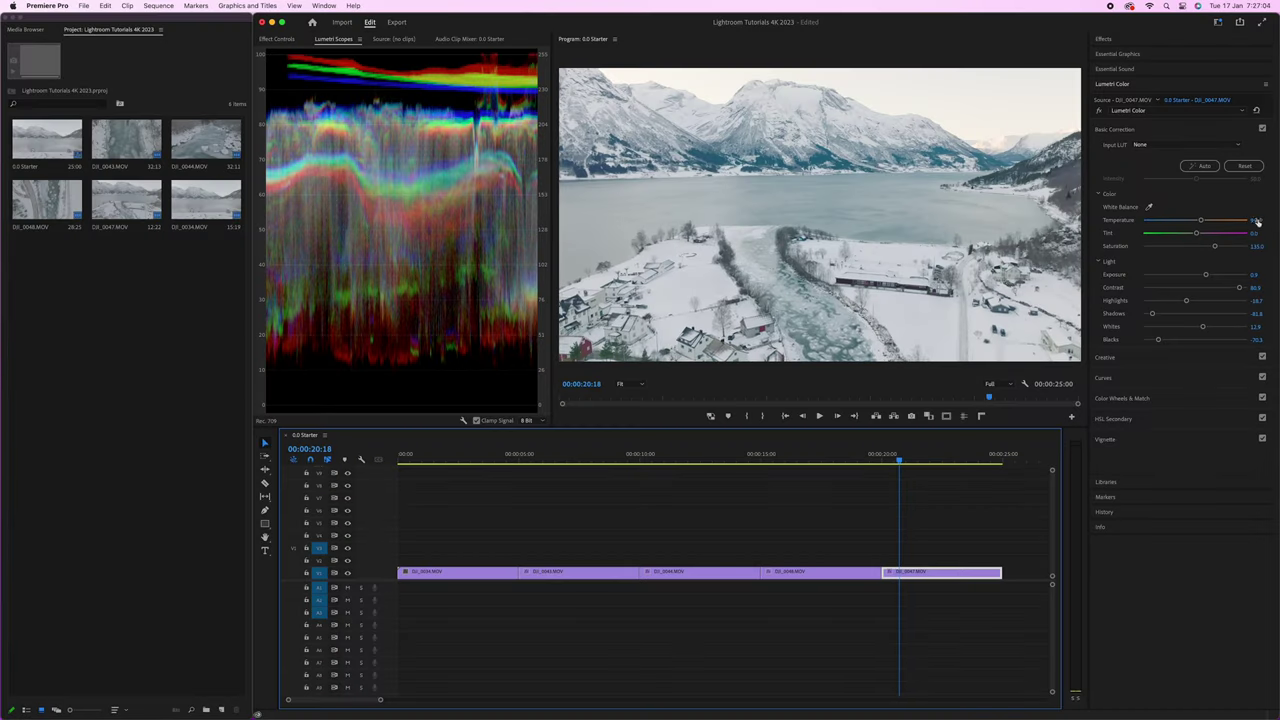
drag(1201, 221, 1194, 221)
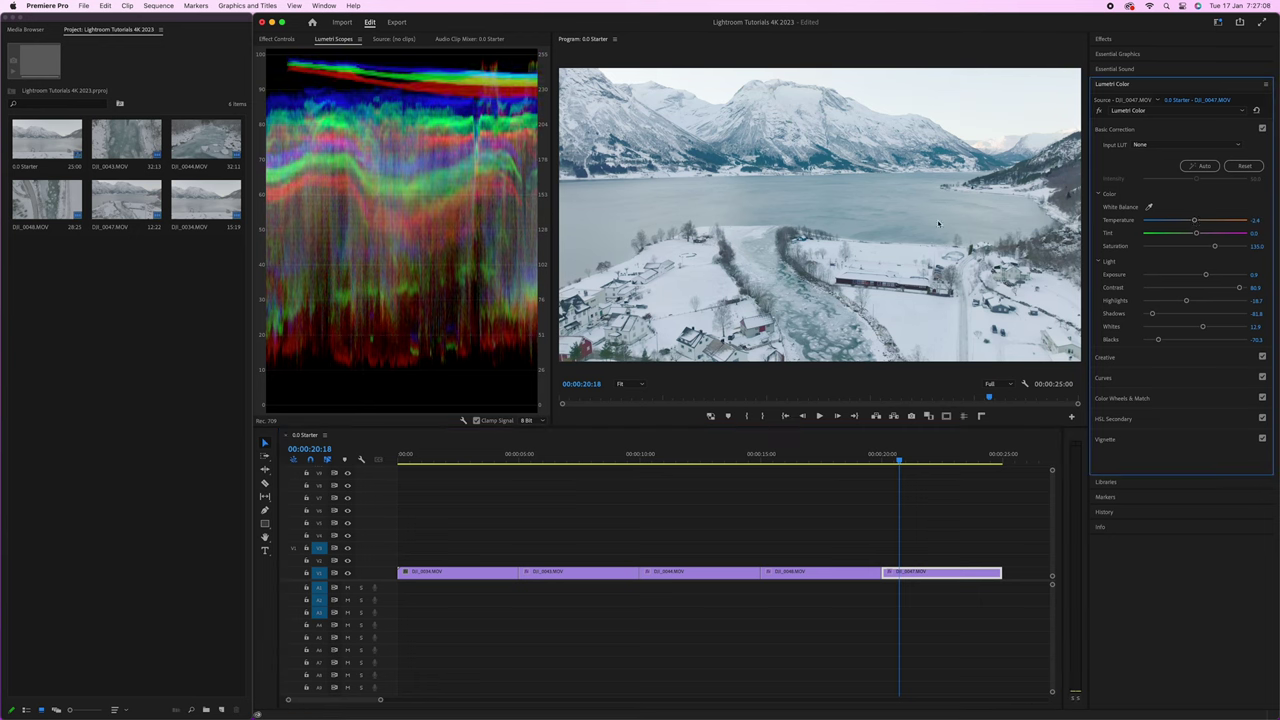
click(1257, 220)
Cool the DJI_0048 clip by lowering its color temperature to about -2
click(821, 456)
drag(821, 456, 820, 447)
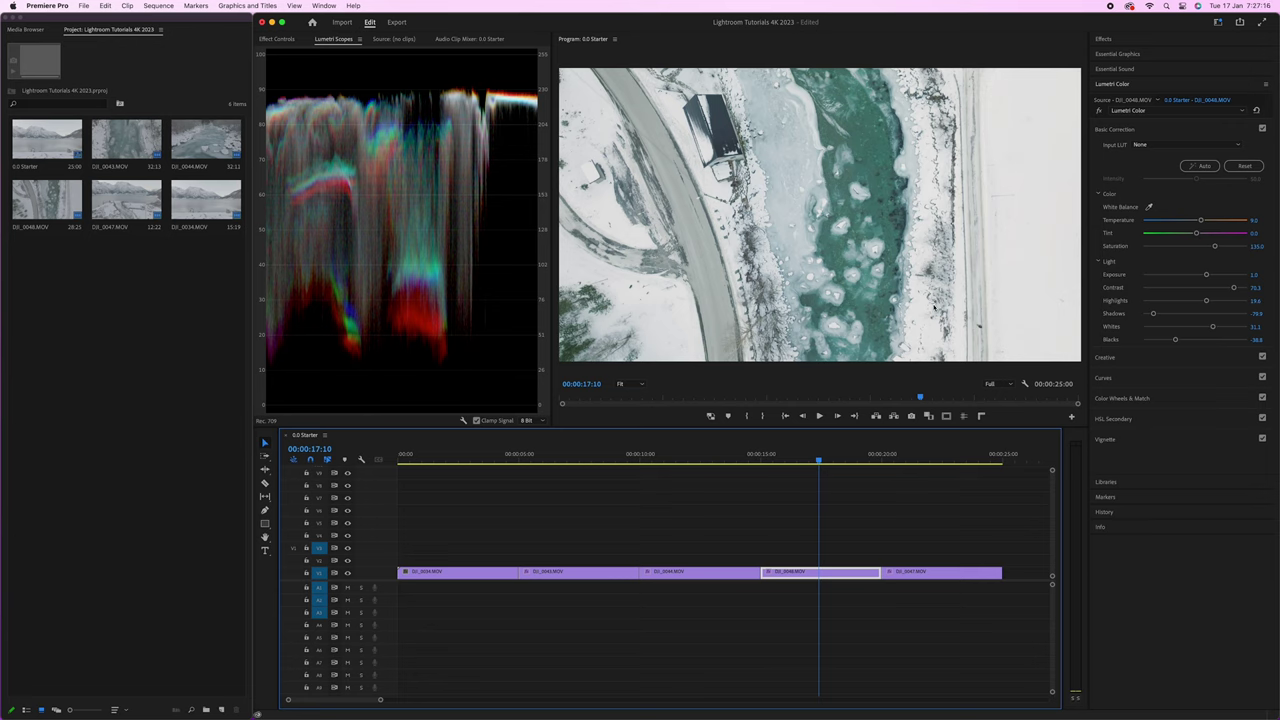
drag(1202, 221, 1193, 221)
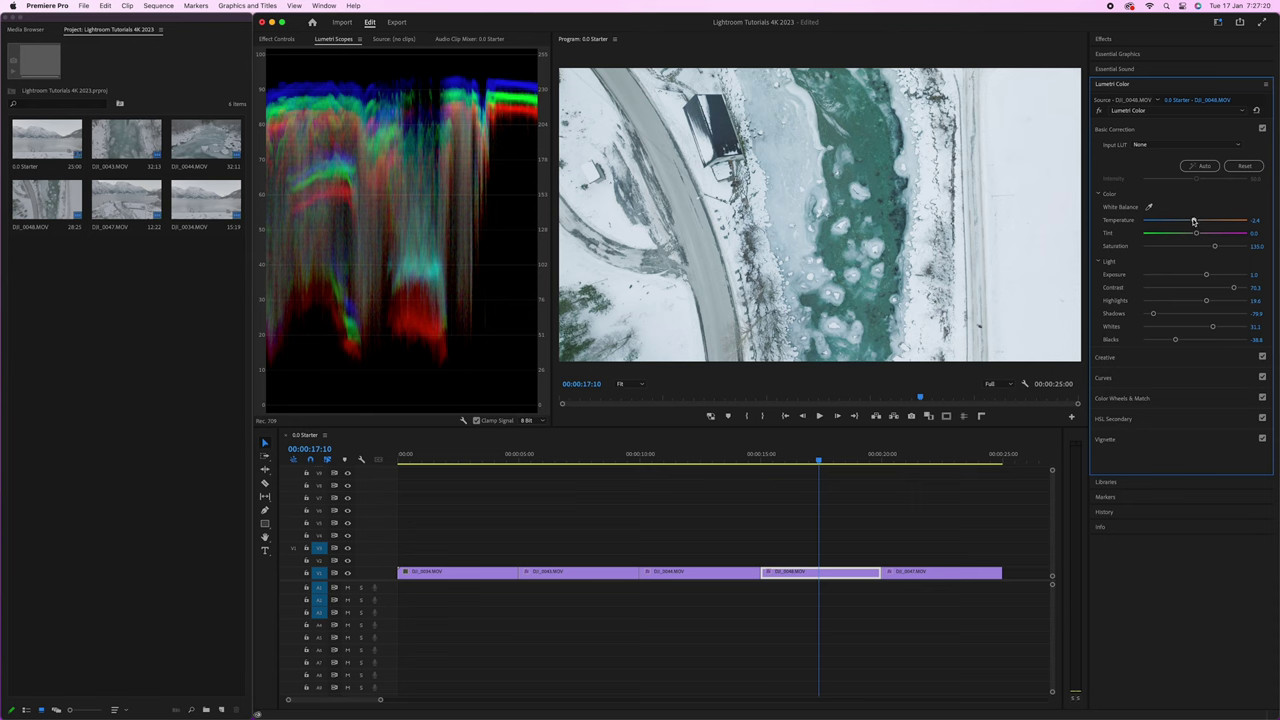
click(1258, 219)
Cool the DJI_0044 river clip by setting its color temperature to -1
click(703, 453)
drag(704, 453, 694, 453)
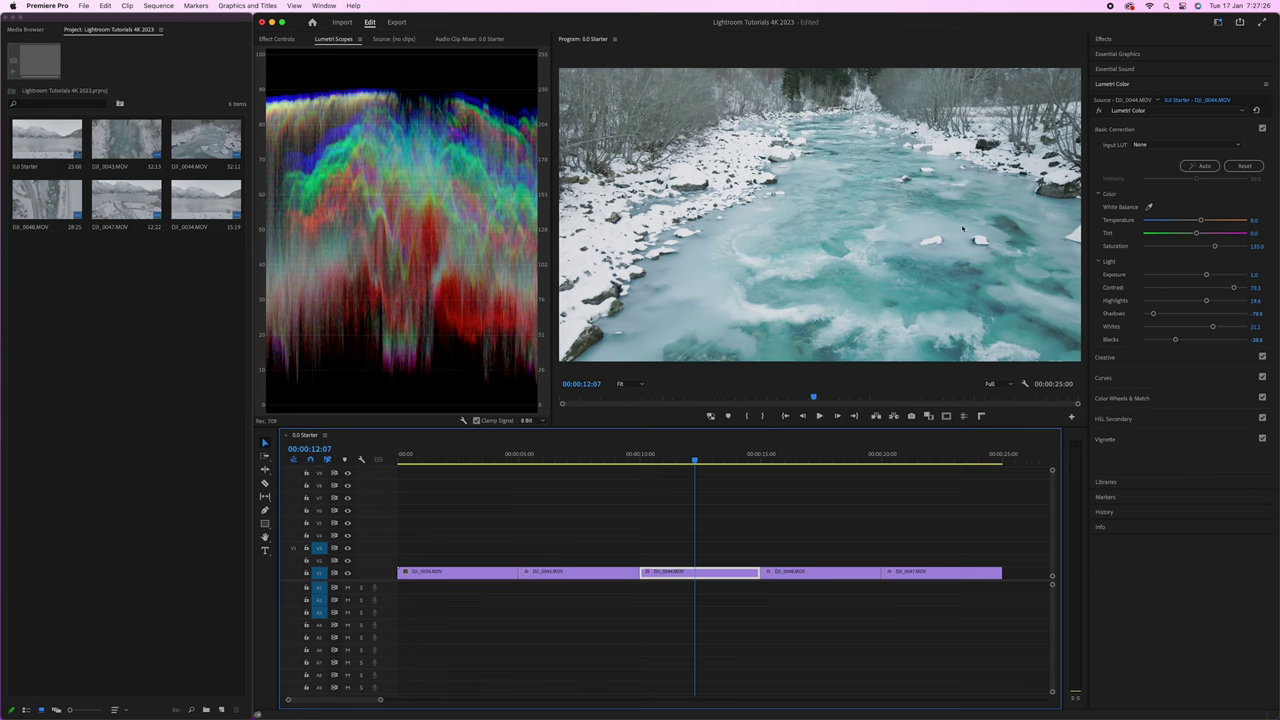
drag(1197, 220, 1193, 220)
click(1256, 221)
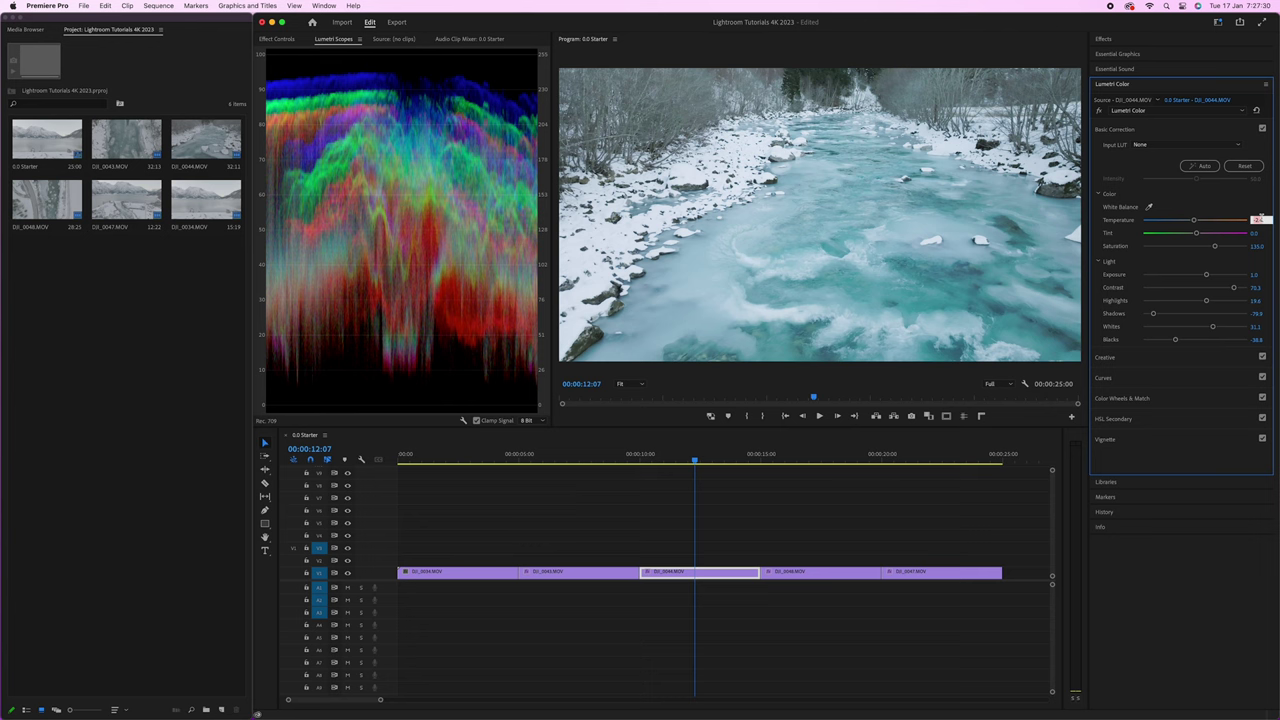
text(-1)
key(Return)
Set the color temperature of the DJI_0043 bridge clip to -2
drag(593, 456, 578, 460)
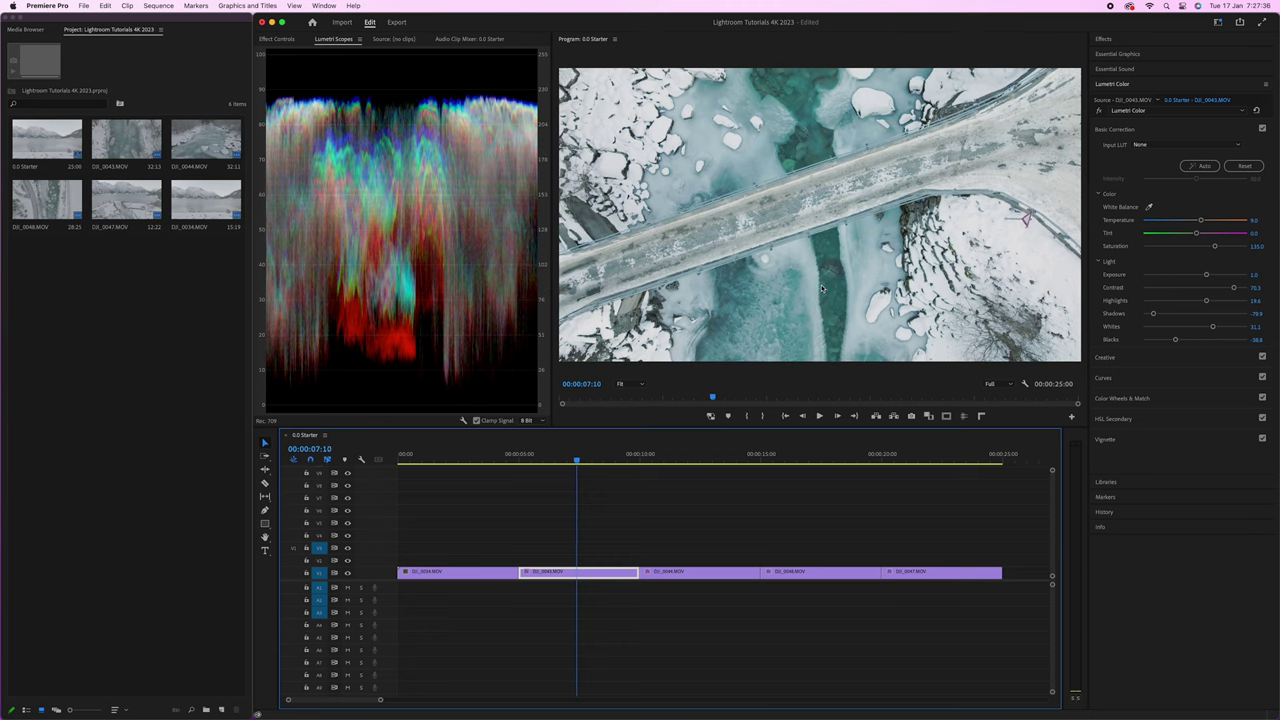
click(1202, 222)
click(1258, 220)
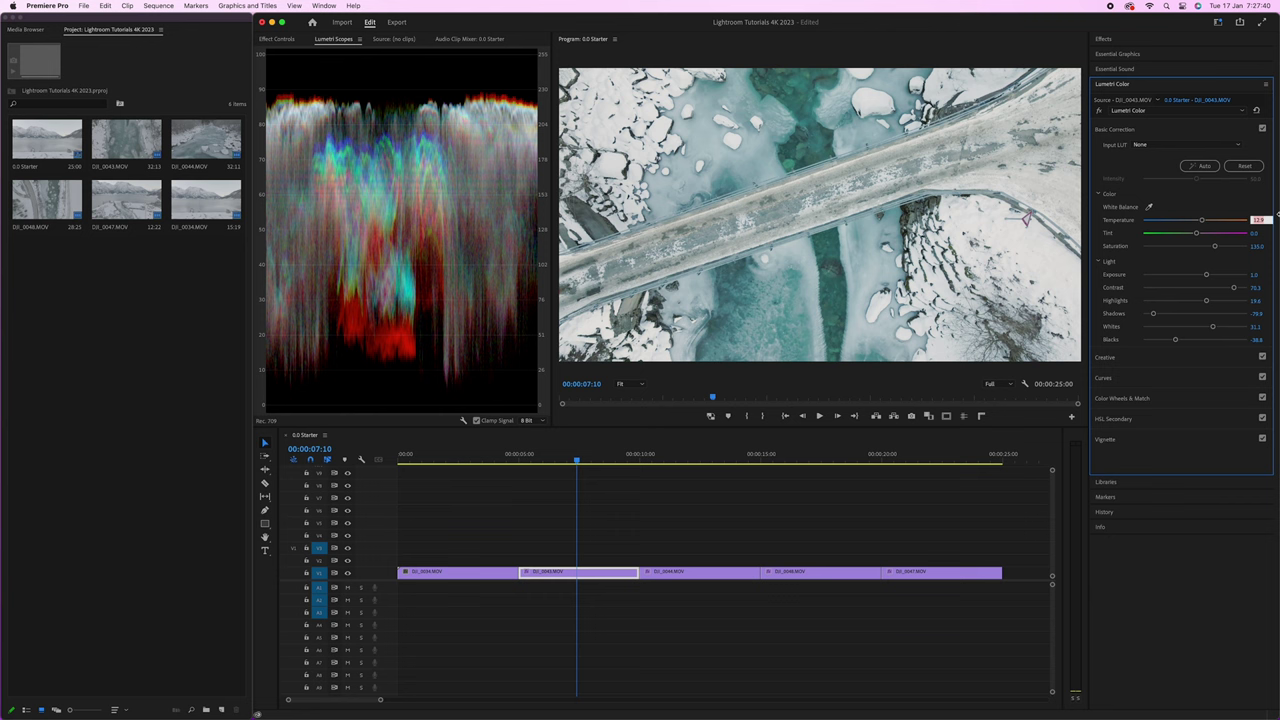
text(-2)
key(Return)
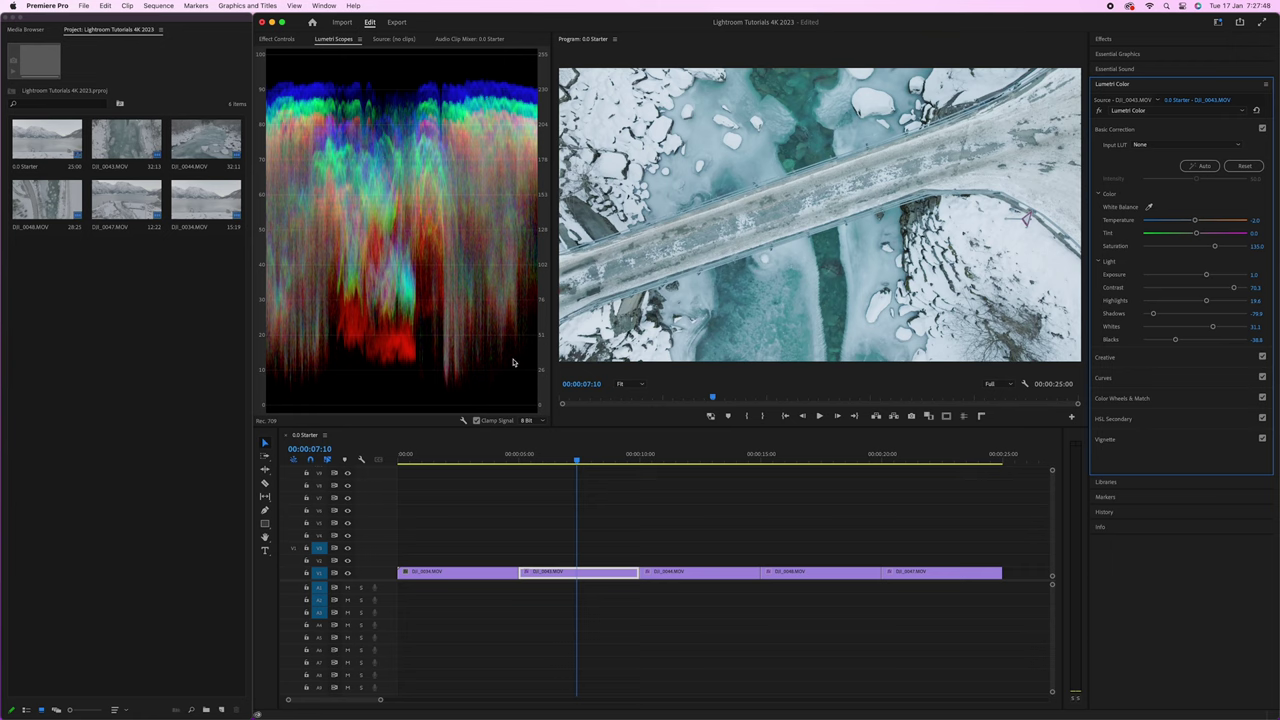
Copy the DJI_0043 clip and paste its motion, opacity and Lumetri Color attributes onto the ungraded DJI_0034 clip
drag(577, 460, 453, 461)
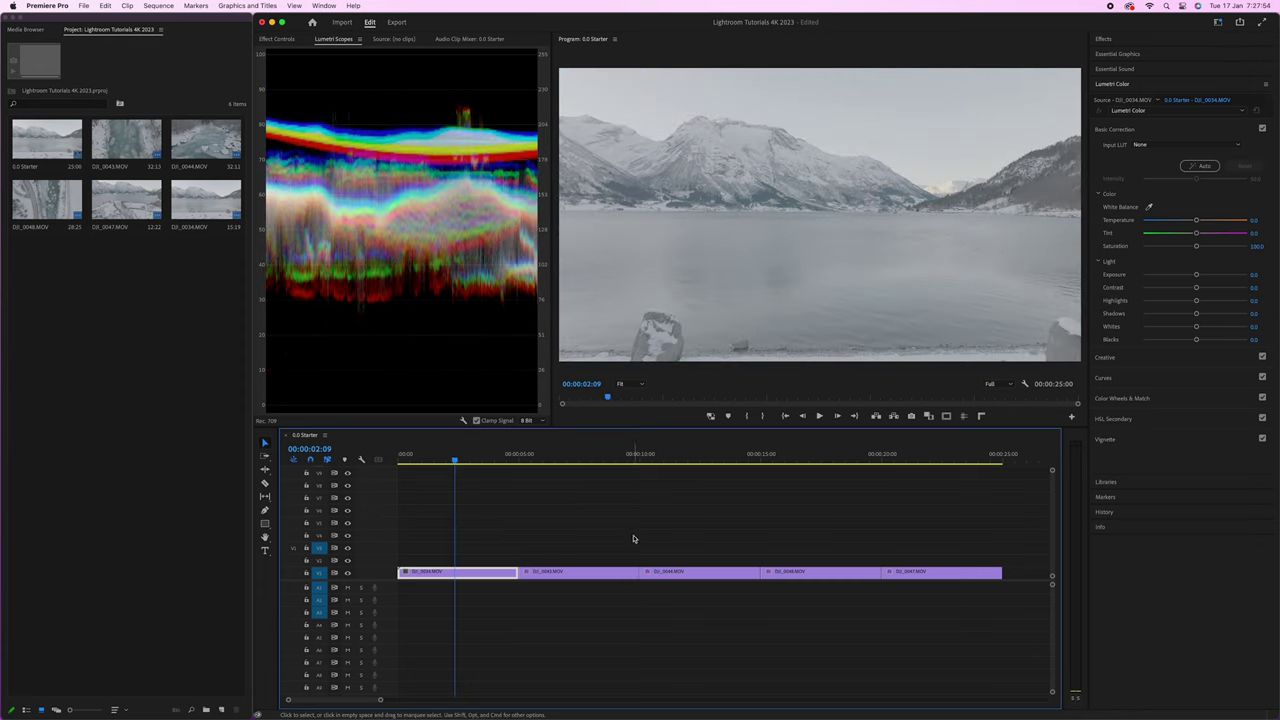
click(558, 578)
right_click(557, 576)
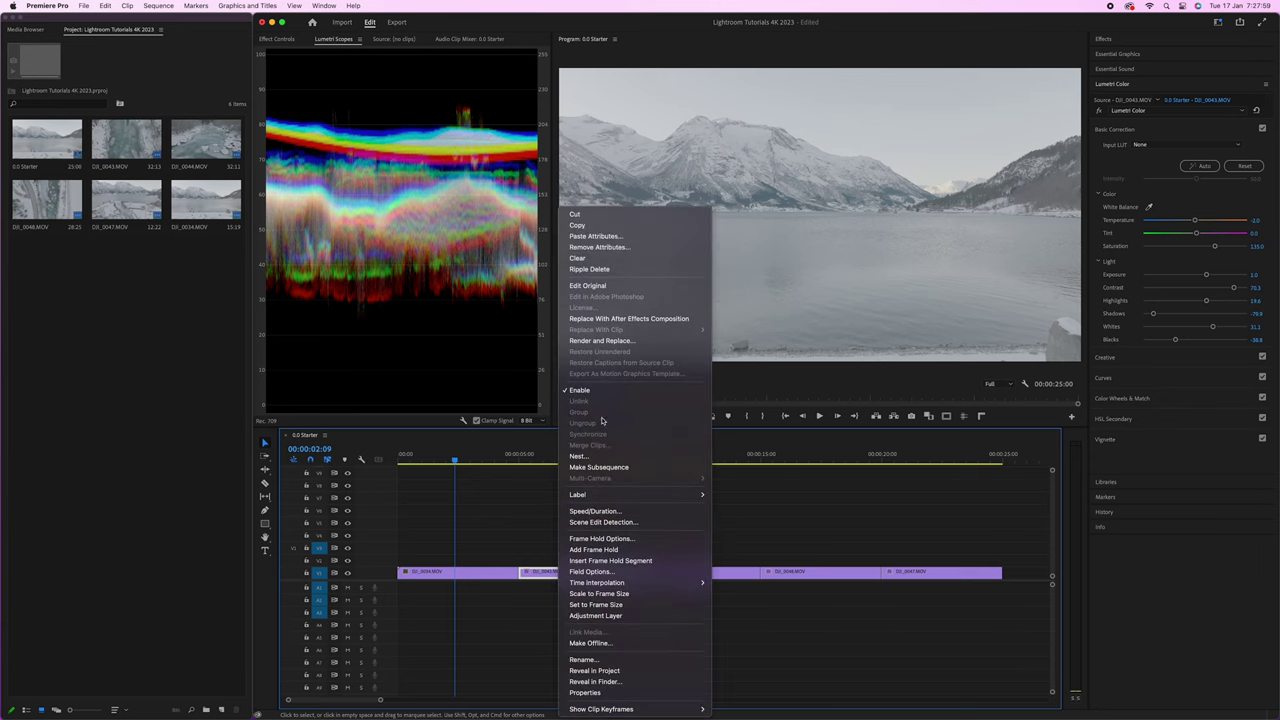
click(577, 225)
click(477, 574)
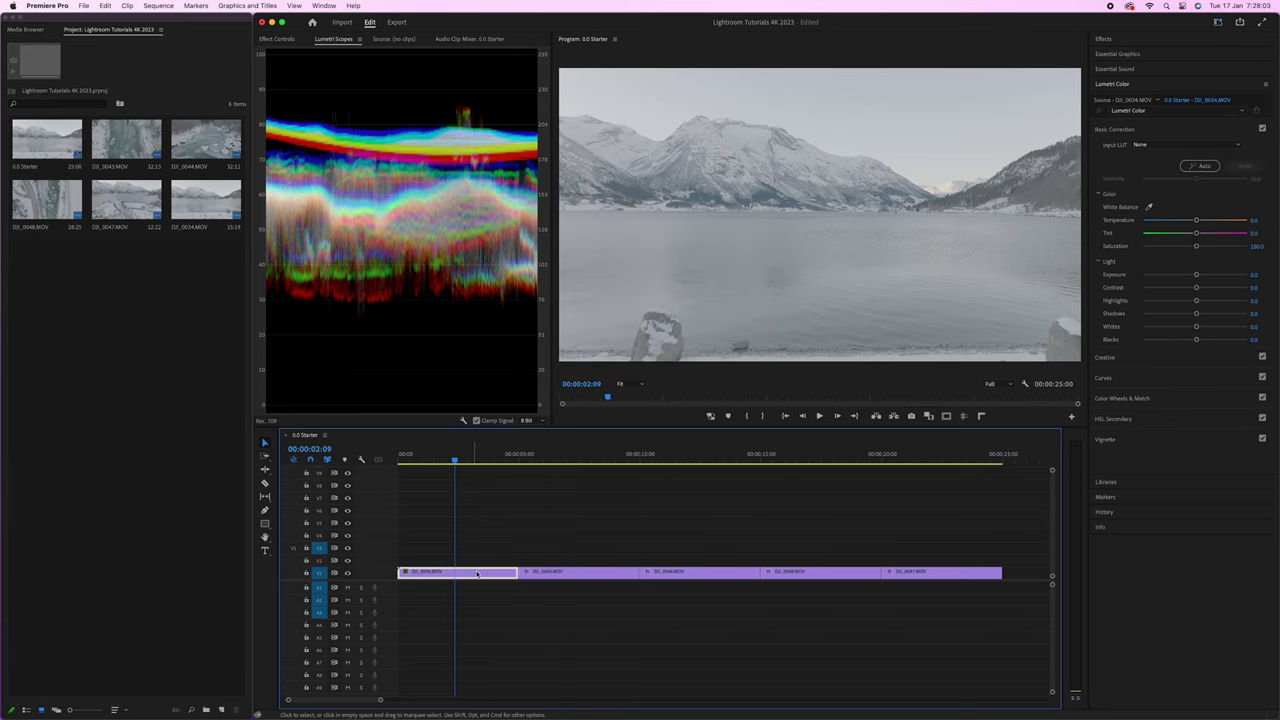
right_click(474, 572)
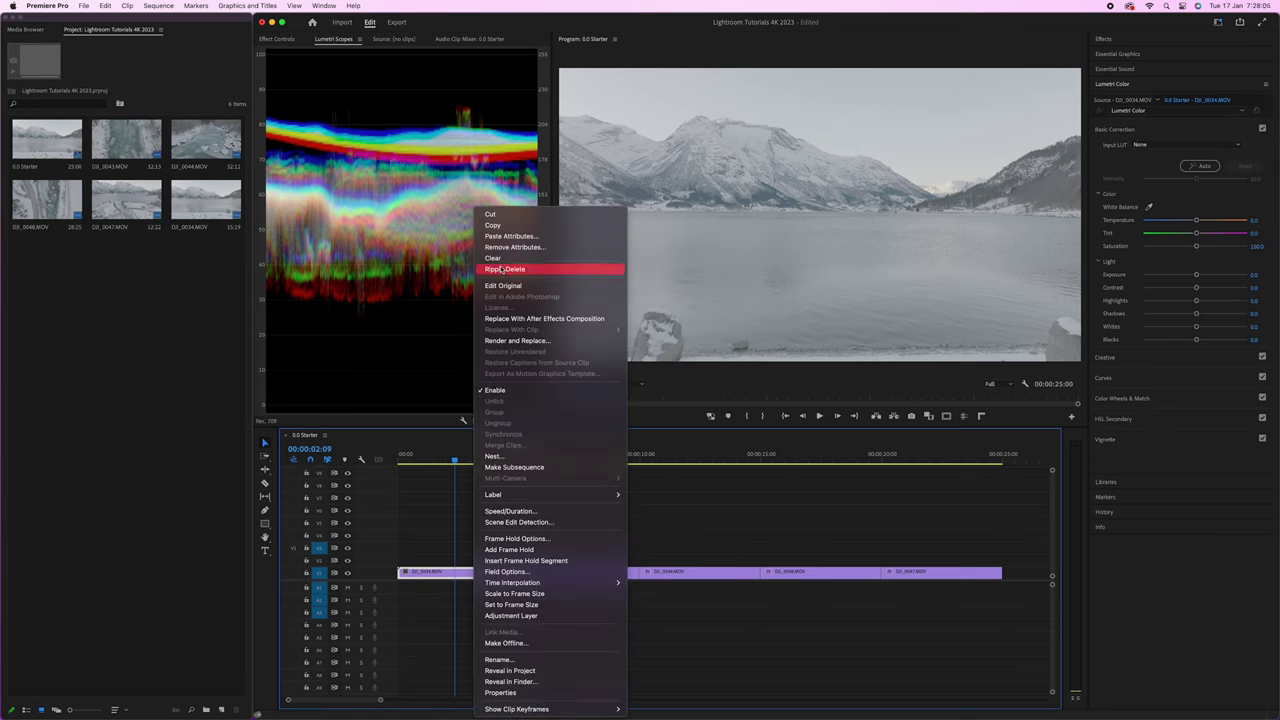
click(497, 235)
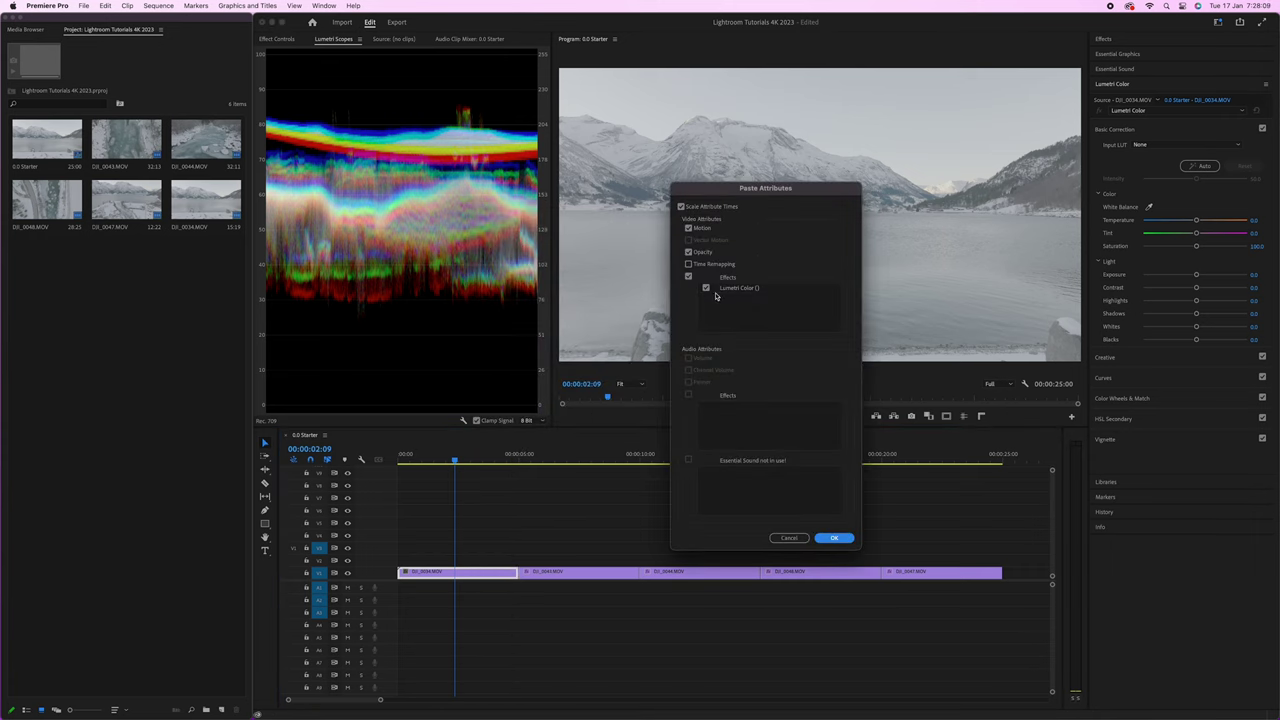
click(833, 538)
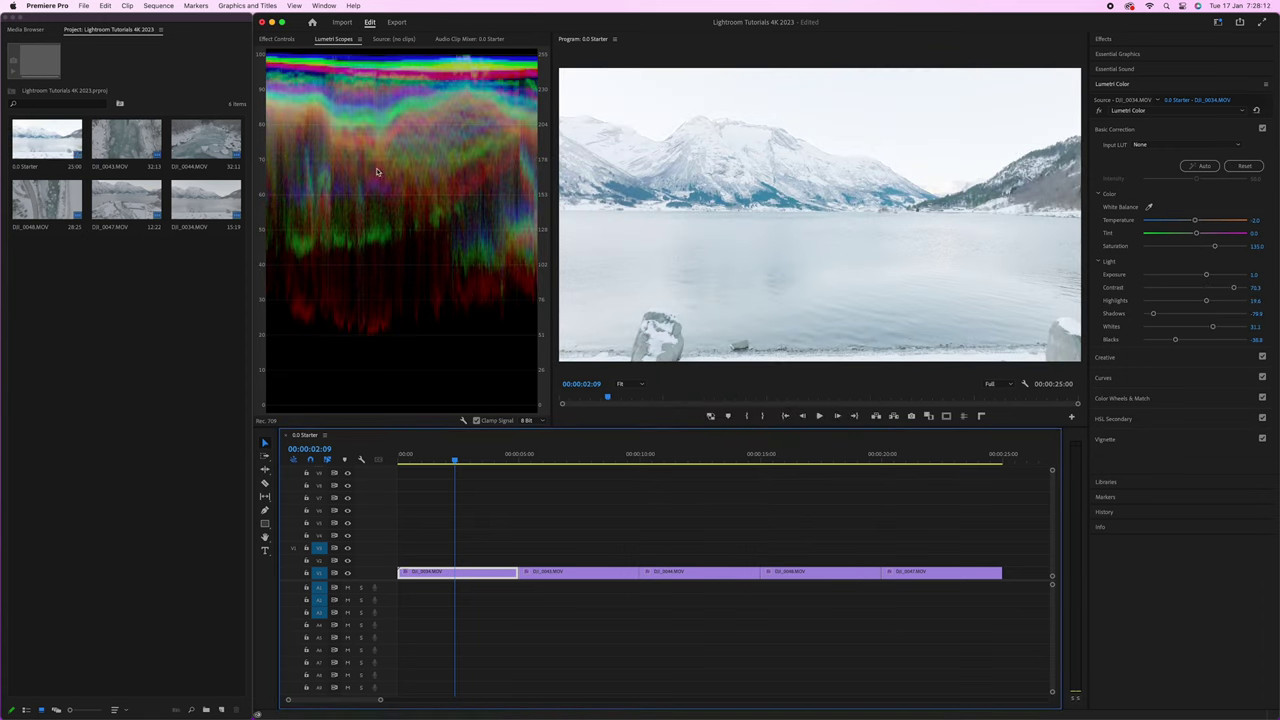
Lower the DJI_0034 clip's exposure to -0.1 and open its color temperature value for editing
drag(1207, 276, 1193, 279)
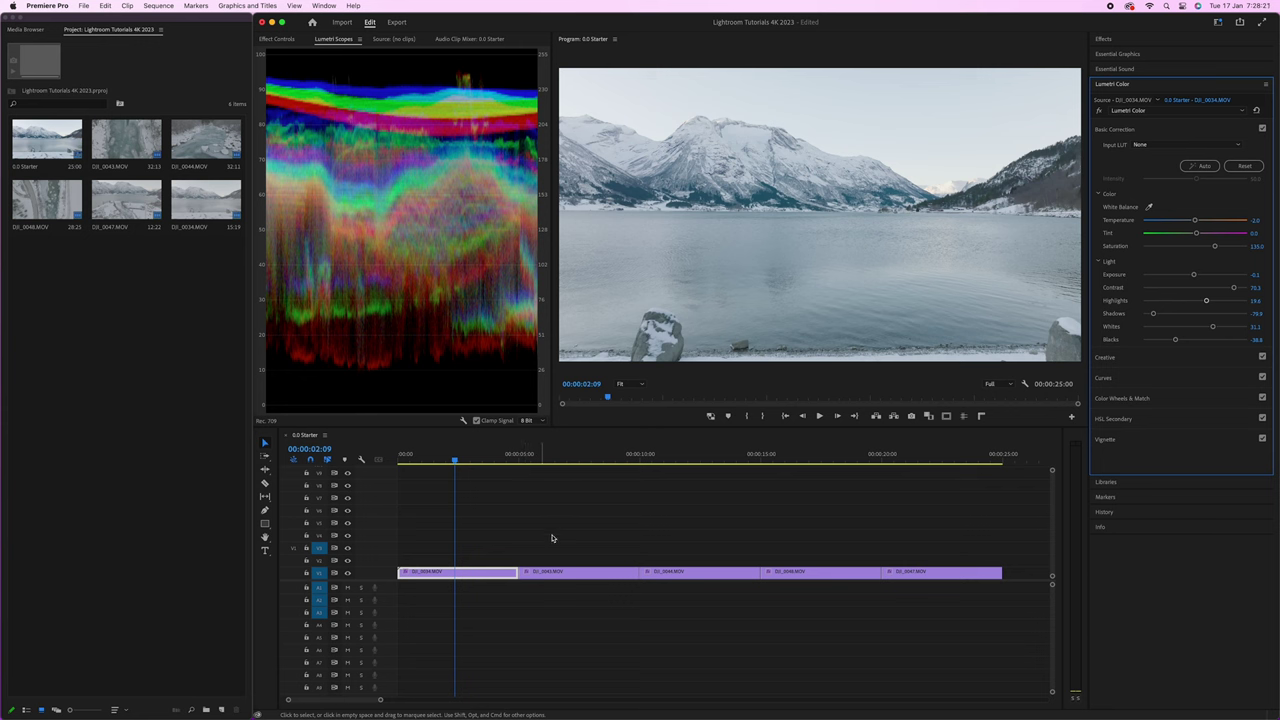
mouse_move(519, 457)
mouse_down()
mouse_move(534, 456)
mouse_move(497, 455)
mouse_move(551, 455)
mouse_move(502, 455)
mouse_up()
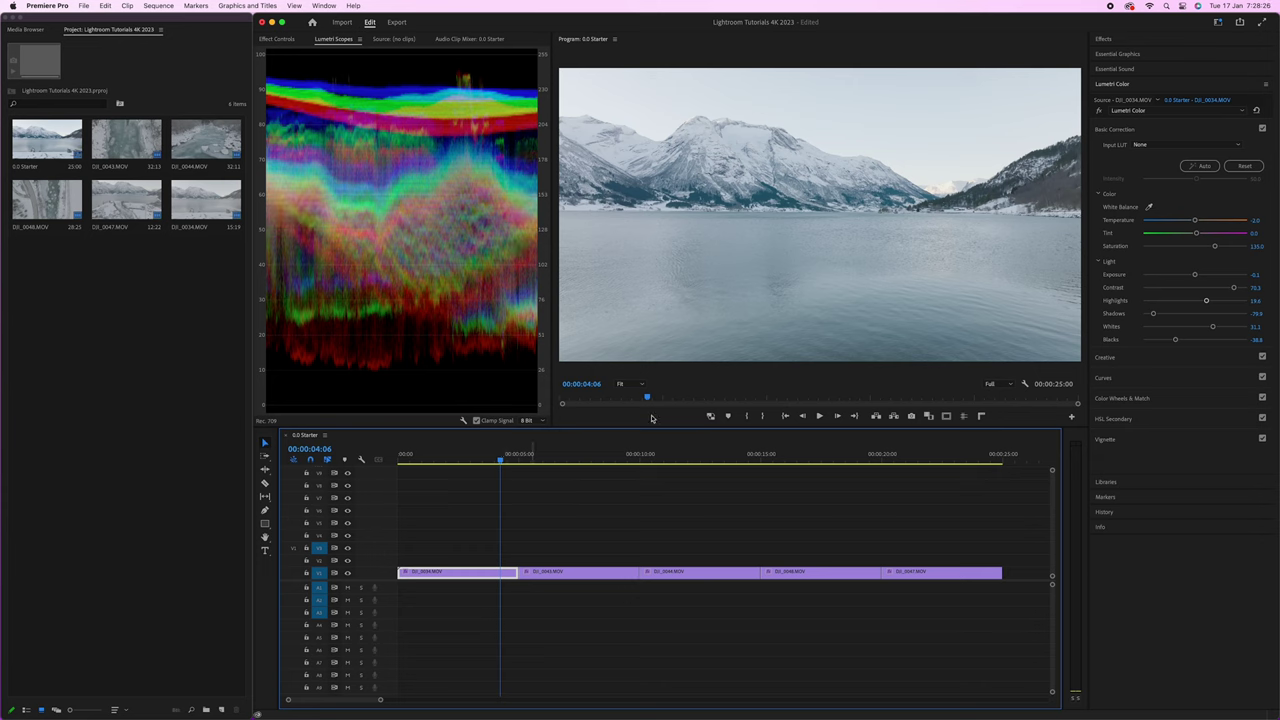
click(1262, 220)
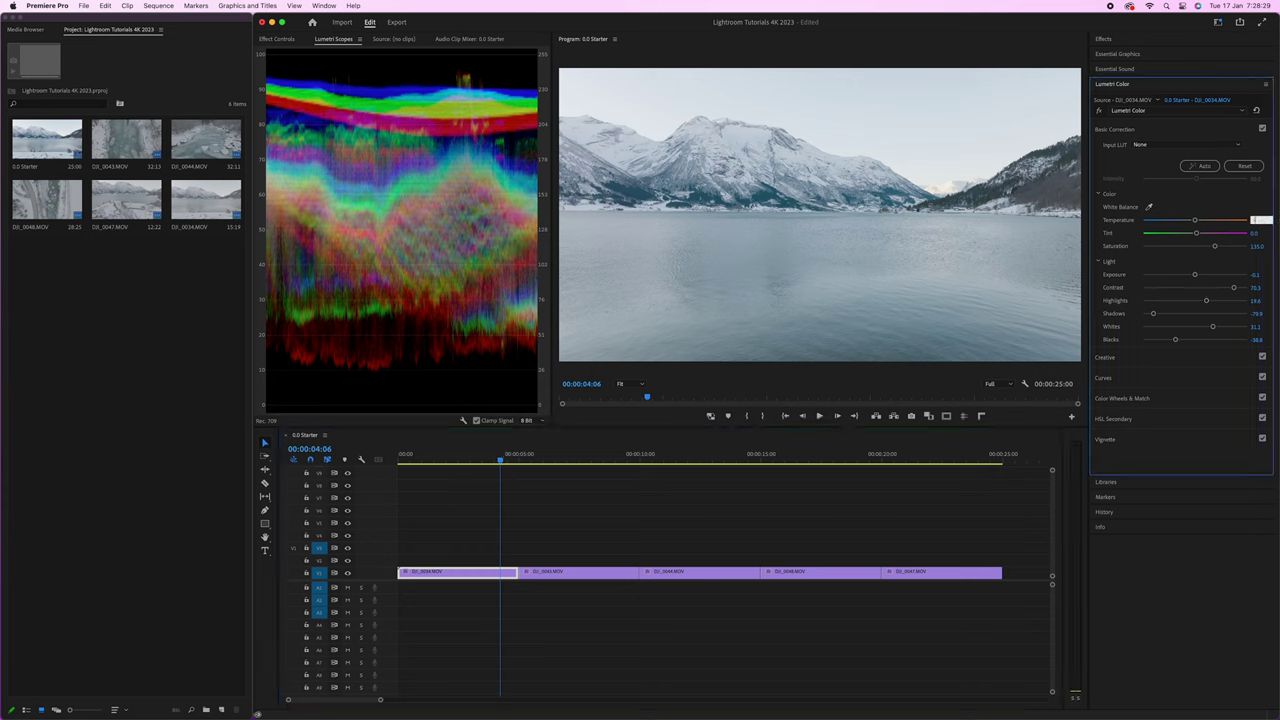